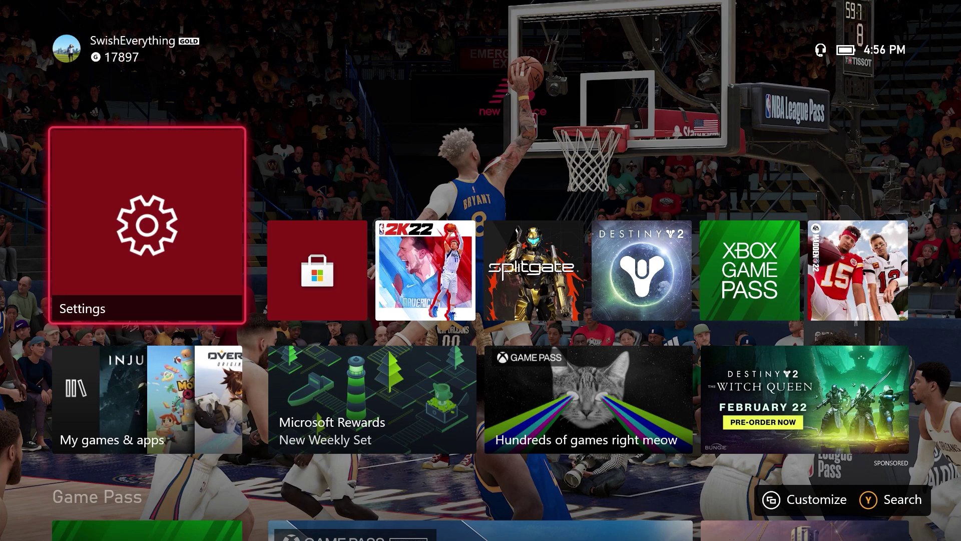
Step: From Xbox Home, go to Settings > System and move toward Language & location
key("Return")
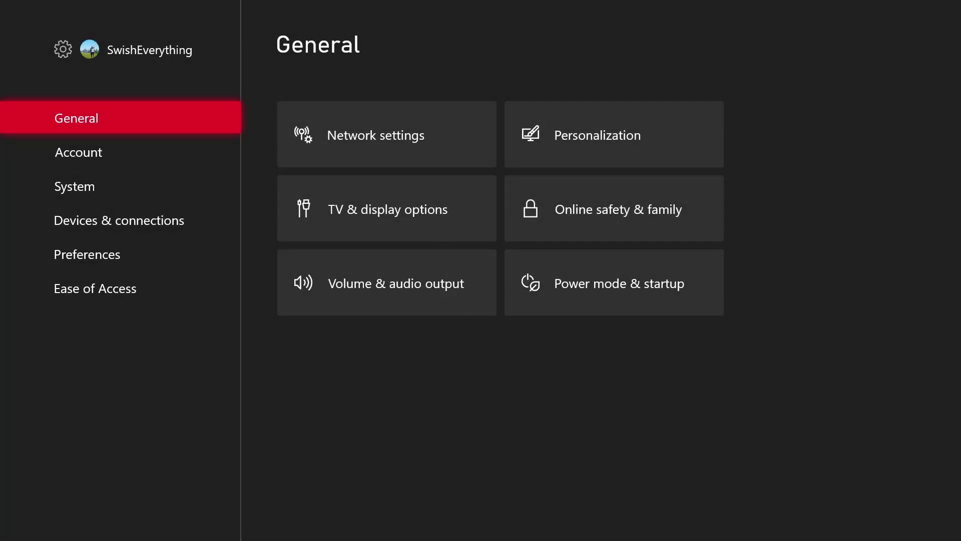
key("Down")
key("Down")
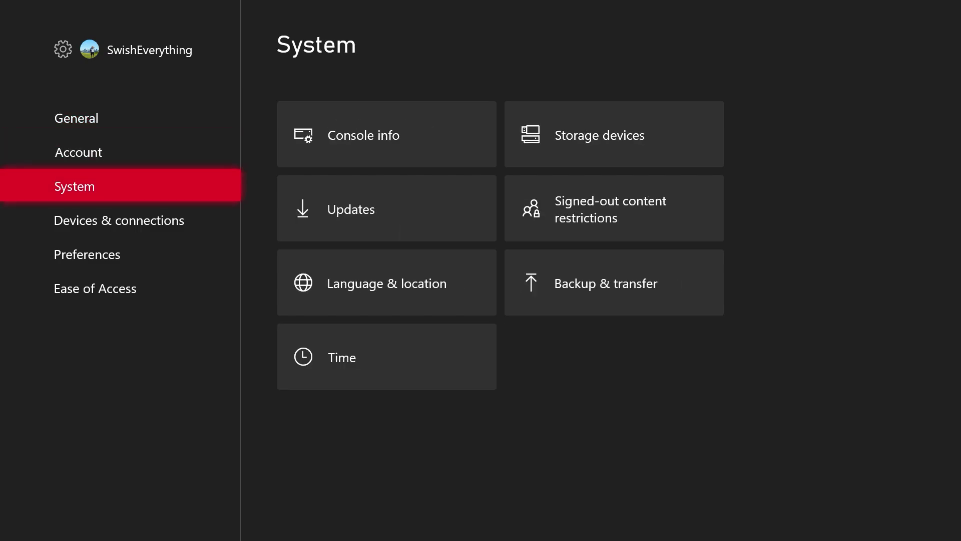
key("Right")
key("Down")
key("Down")
Step: In Language & location, pick New Zealand from the Location country list, replacing United States
key("Return")
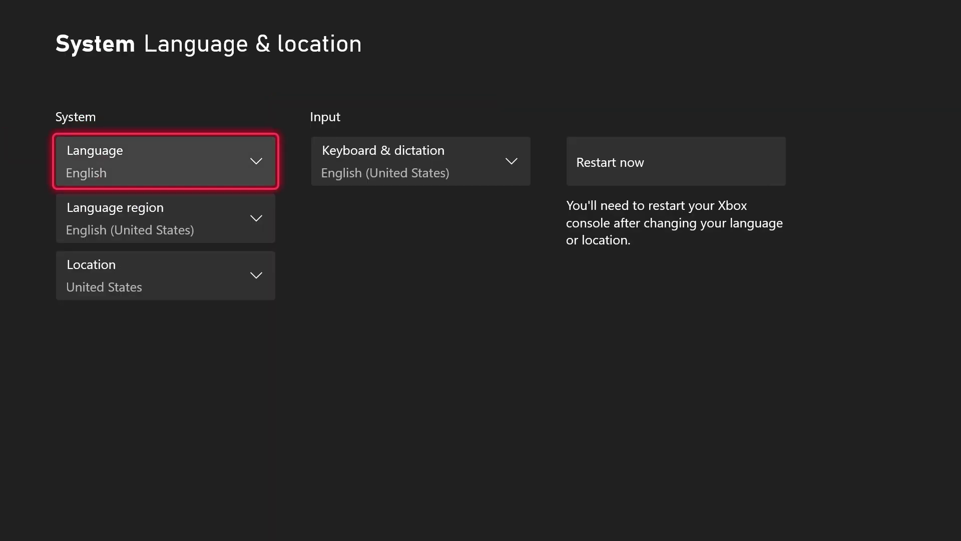
key("Down")
key("Down")
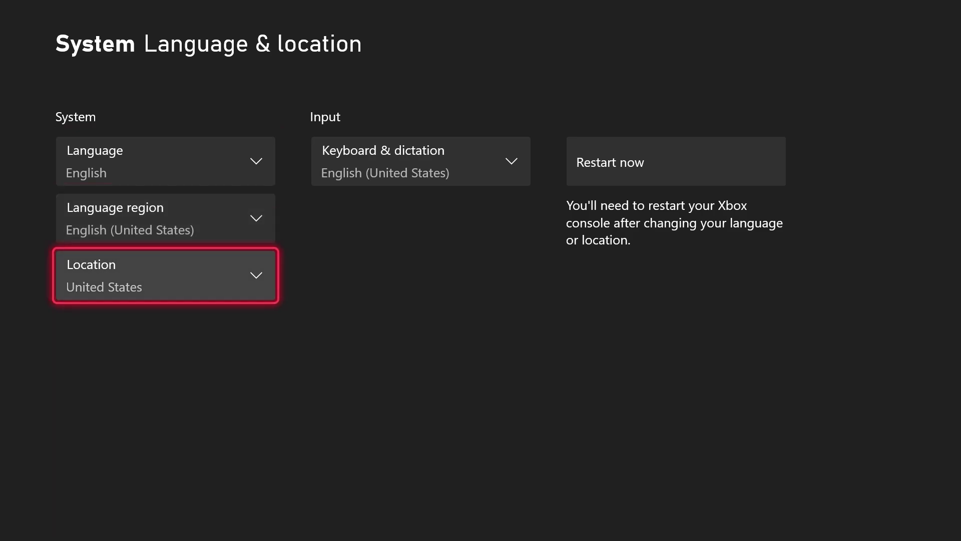
key("Return")
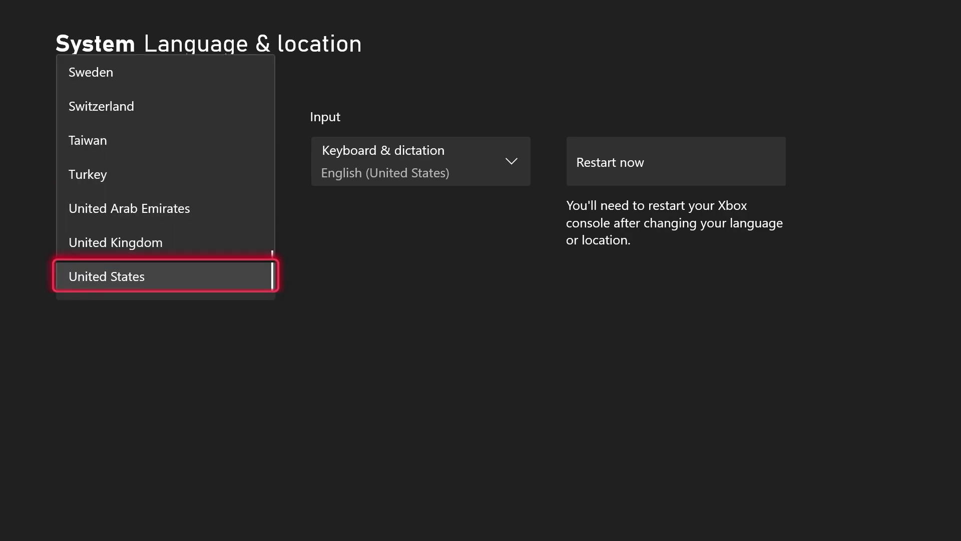
key("Up")
key("Up")
key("Up")
key("Up")
key("Up")
key("Up")
key("Up")
key("Up")
key("Up")
key("Up")
key("Up")
key("Up")
key("Up")
key("Up")
key("Down")
key("Down")
key("Down")
key("Down")
key("Down")
key("Return")
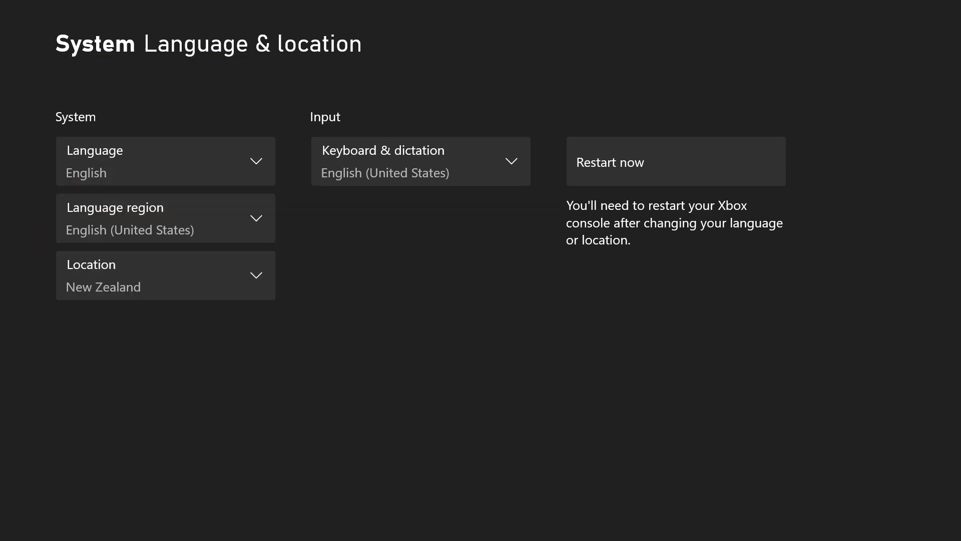
key("Right")
key("Right")
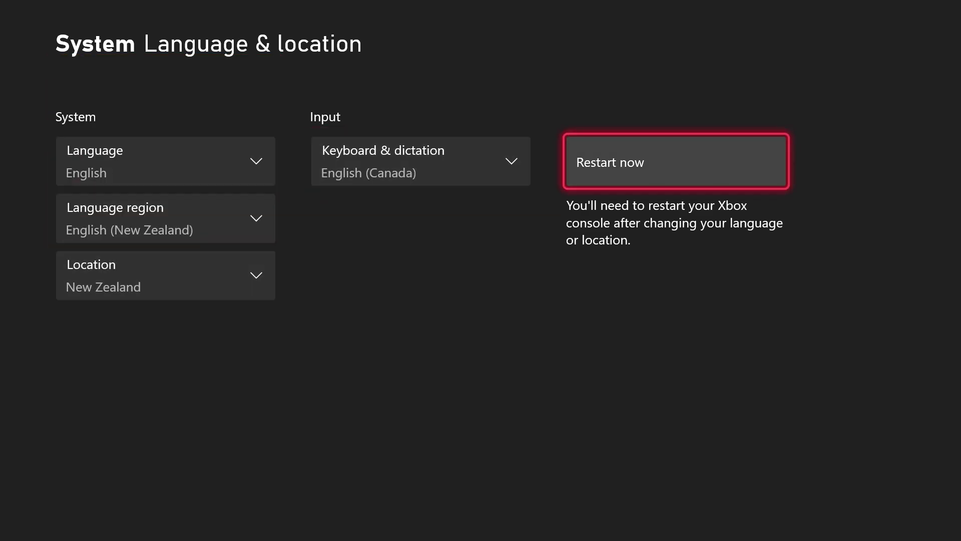